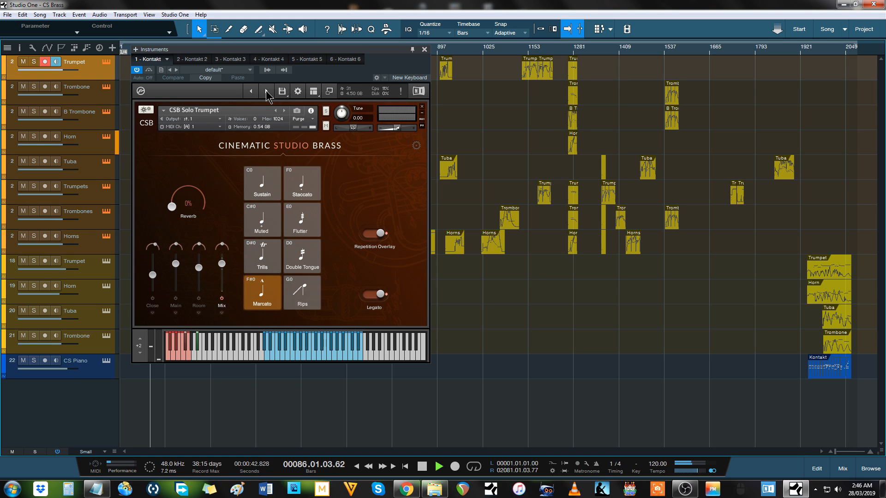
Page forward through the loaded brass patches during playback, viewing CSB Solo Horn, Solo Tuba, 2 Trumpets, 2 Trombones and 4 Horns
left_click(266, 92)
left_click(266, 92)
left_click(265, 91)
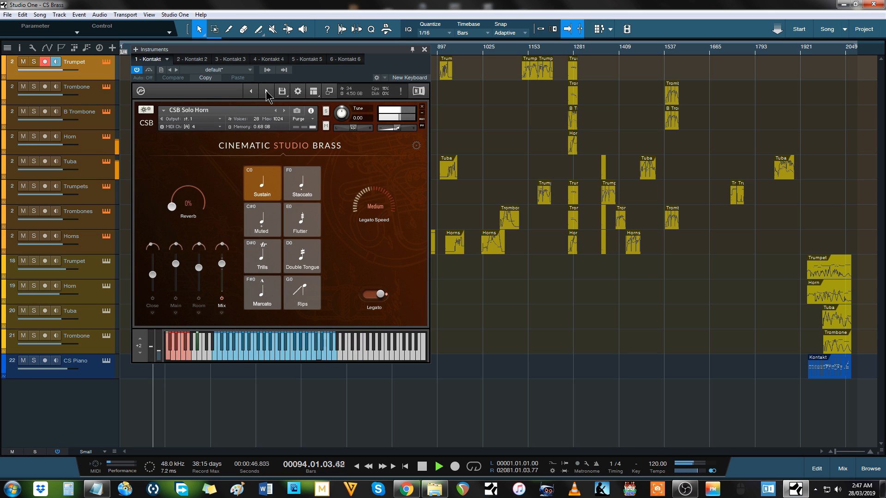
left_click(266, 91)
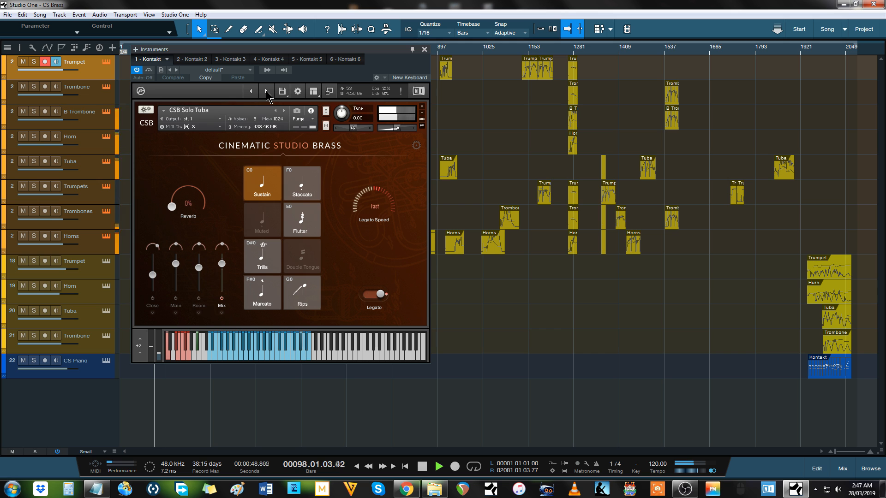
left_click(266, 91)
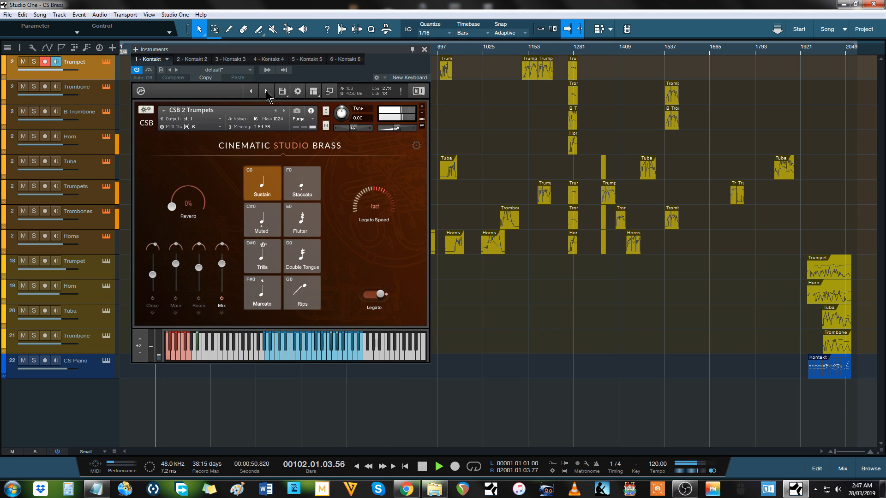
left_click(266, 92)
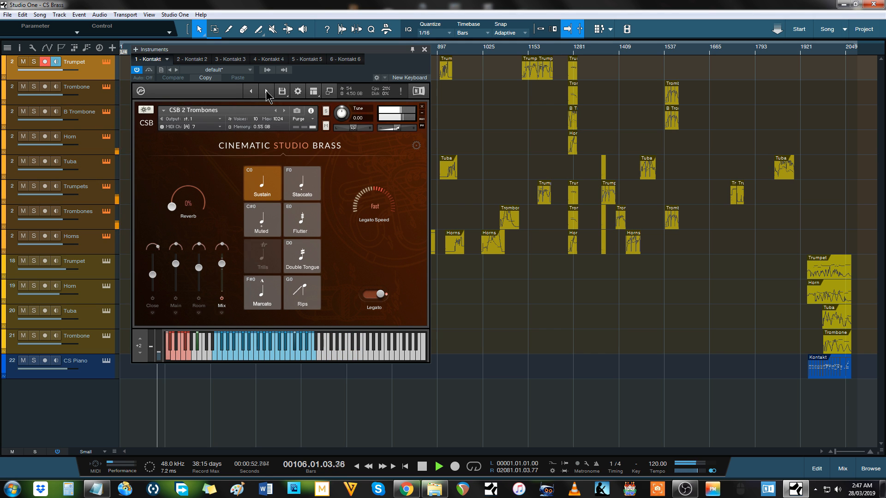
left_click(266, 91)
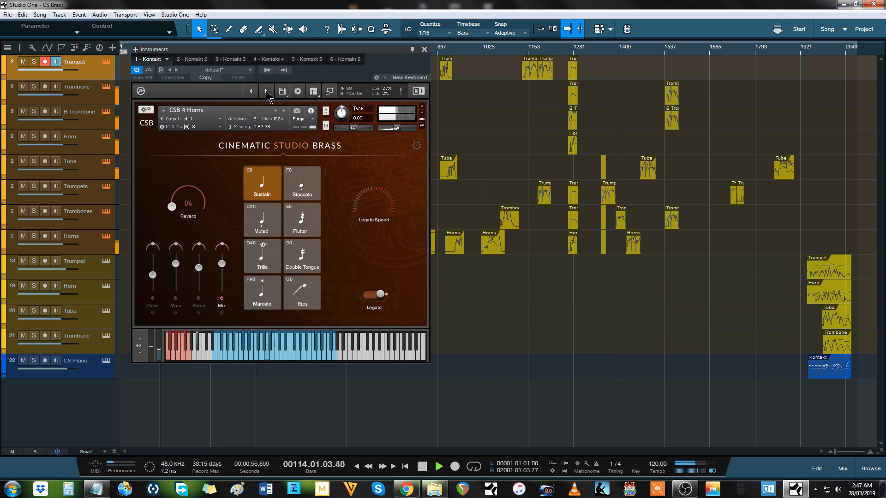
View the Solo Trumpet, Solo Trombone, Solo Bass Trombone, Solo Horn and Solo Tuba patches in turn, continuing to the ensemble patches
left_click(265, 91)
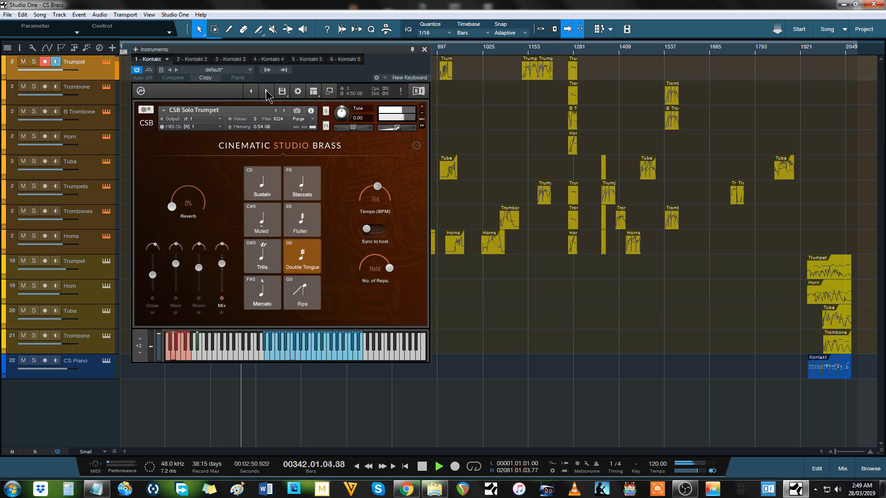
left_click(266, 92)
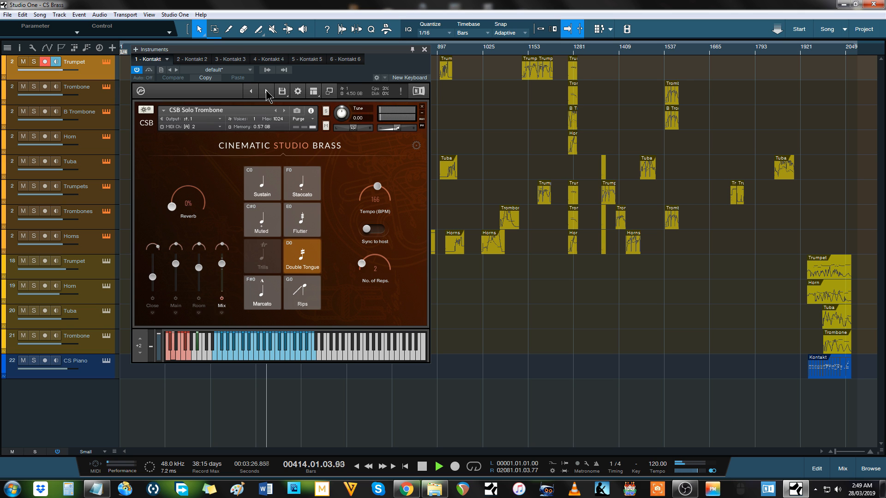
left_click(266, 92)
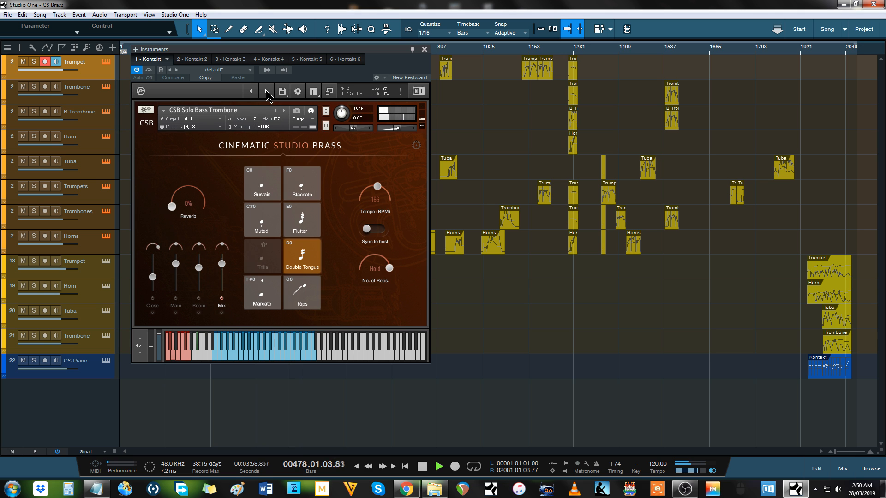
left_click(267, 91)
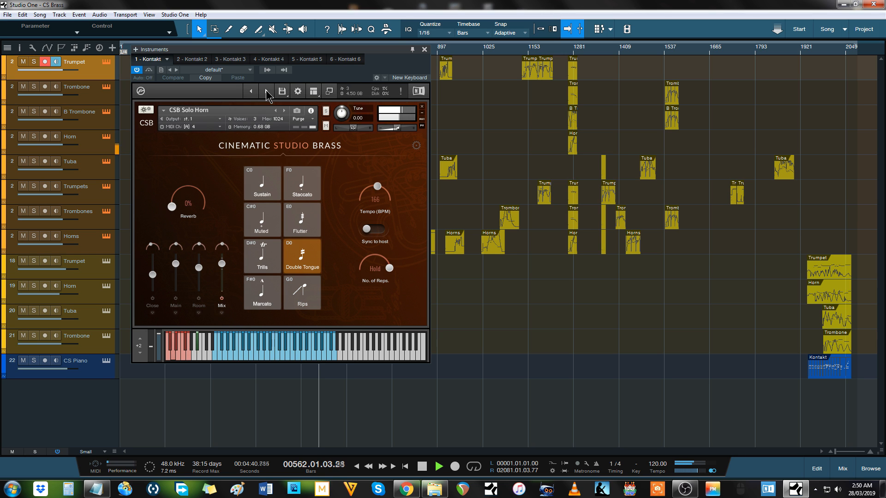
left_click(266, 91)
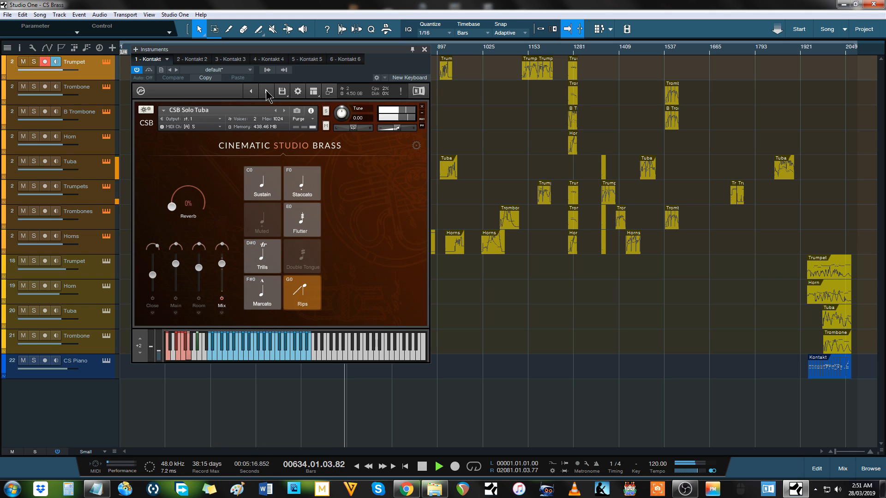
left_click(265, 91)
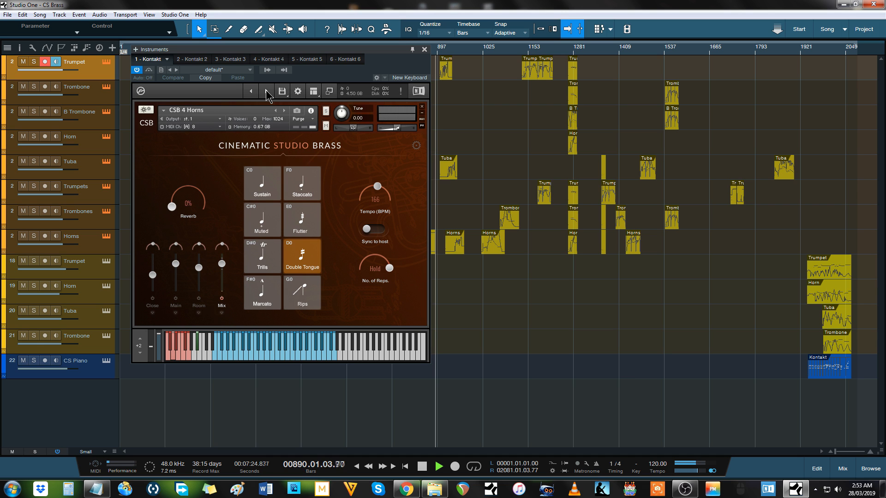
Show CSB Solo Trumpet, advance to CSB Solo Tuba, and continue to the CSB 4 Horns patch
left_click(266, 92)
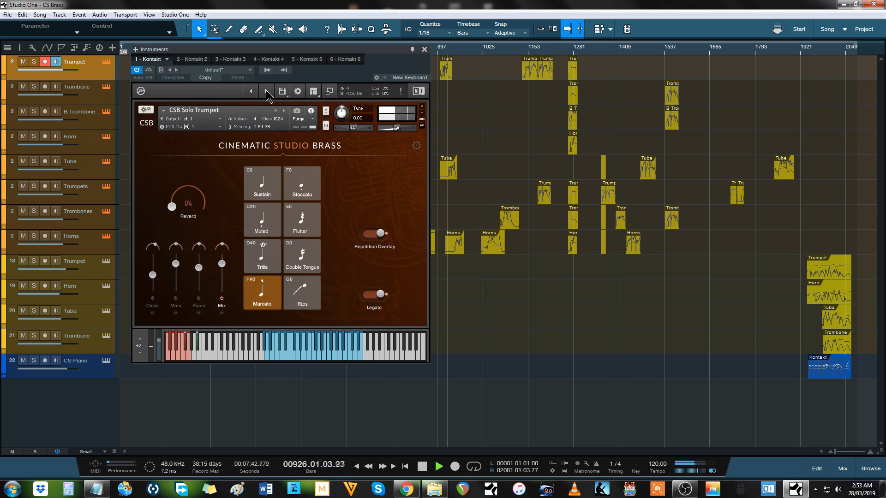
left_click(266, 92)
left_click(266, 92)
left_click(266, 91)
left_click(266, 92)
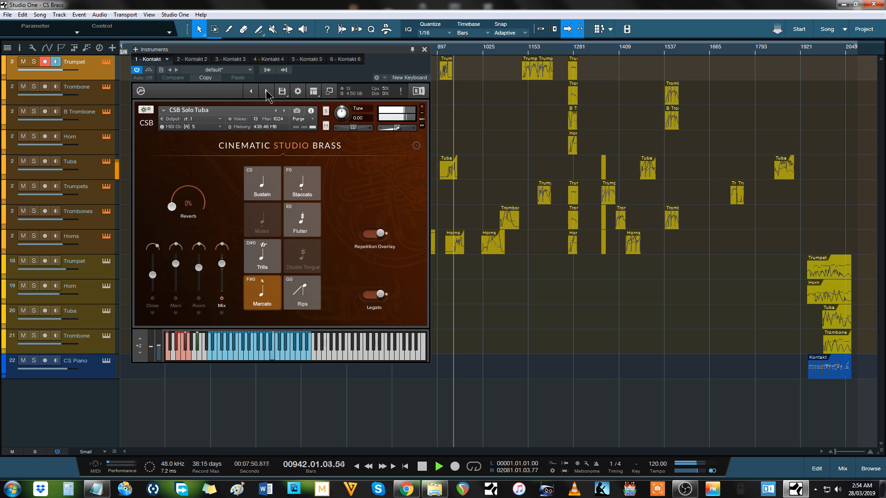
left_click(266, 94)
left_click(266, 93)
left_click(266, 93)
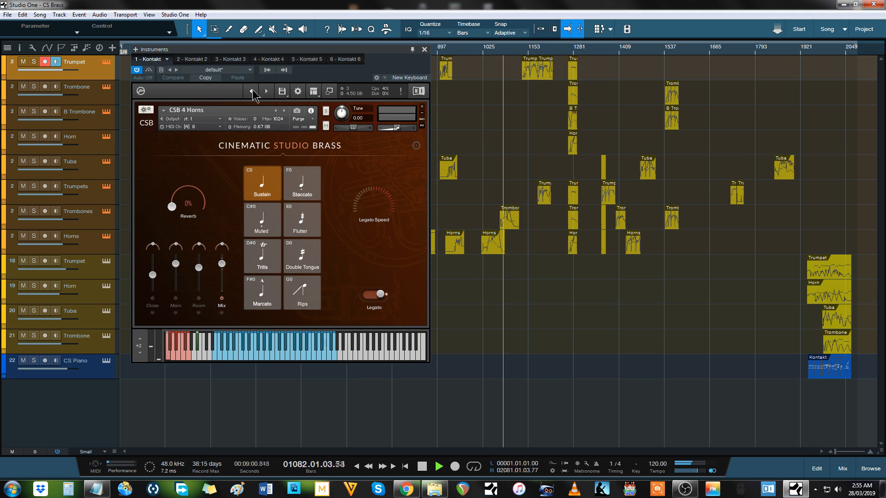
Page backward from CSB 4 Horns through 2 Trombones and the solo patches to CSB Solo Trumpet
left_click(251, 92)
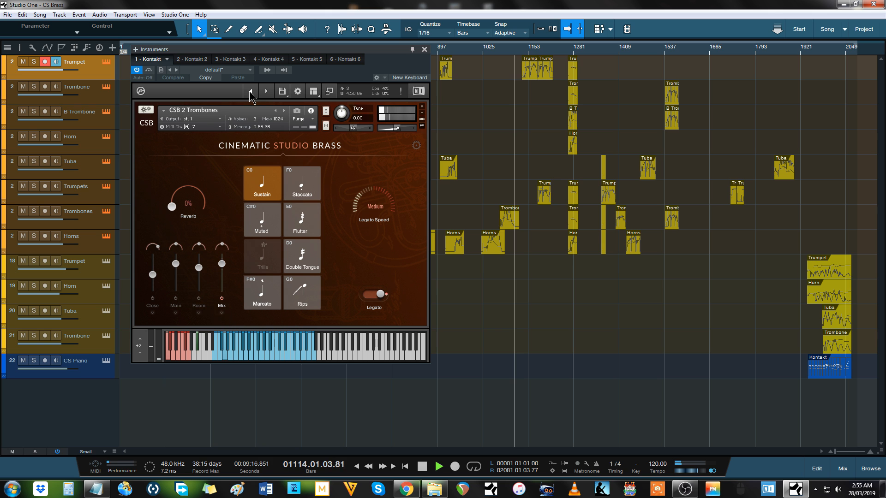
left_click(249, 90)
left_click(249, 91)
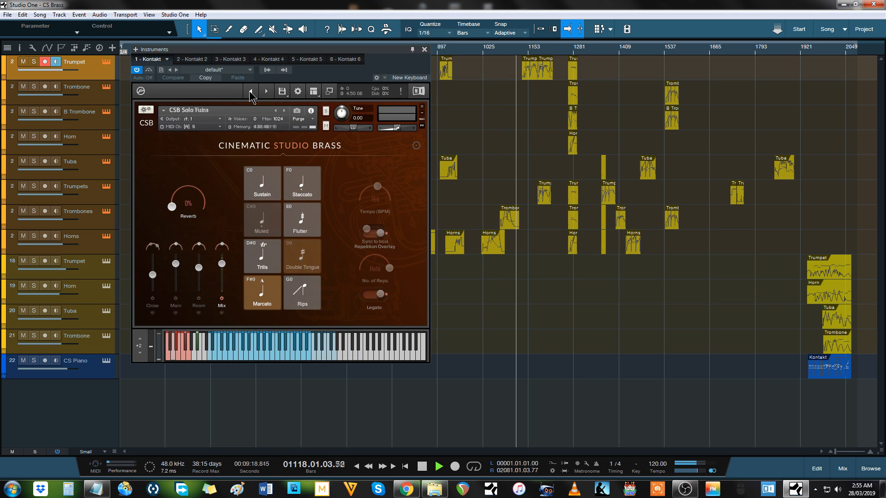
left_click(249, 90)
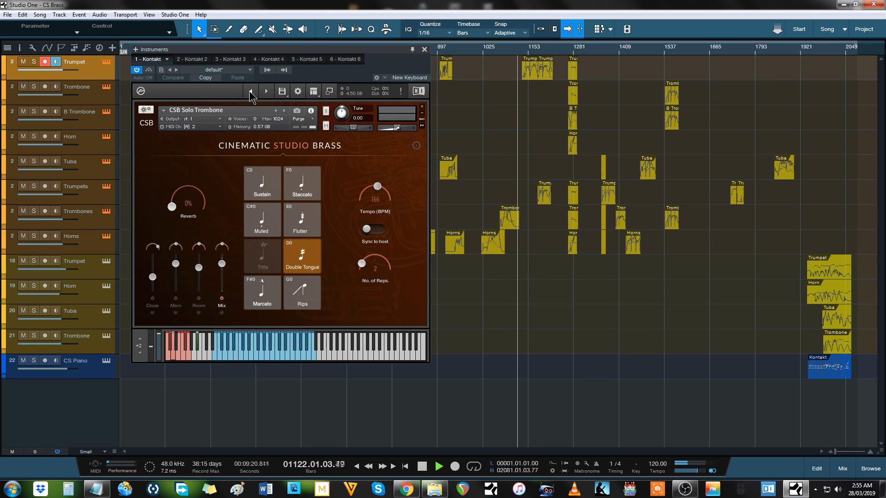
left_click(249, 91)
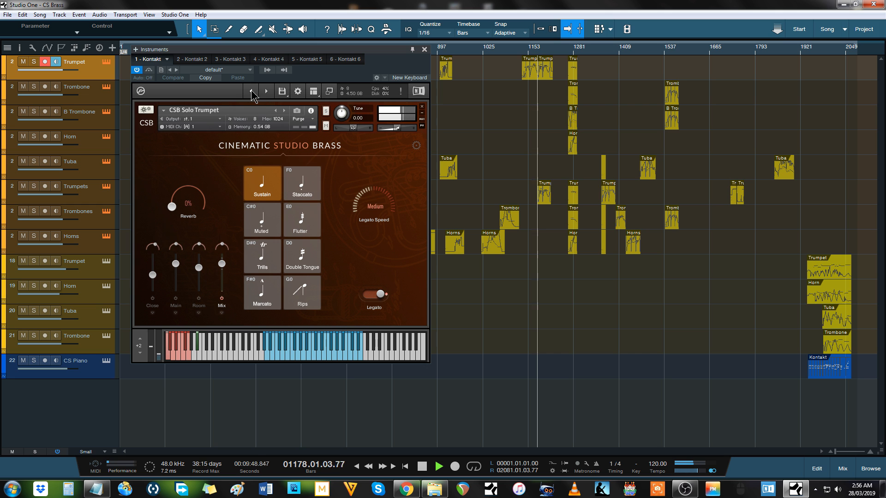
Page forward from CSB Solo Trumpet to CSB 2 Trombones, return to CSB 2 Trumpets, and resume paging forward
left_click(266, 91)
left_click(266, 92)
left_click(265, 92)
left_click(265, 91)
left_click(266, 92)
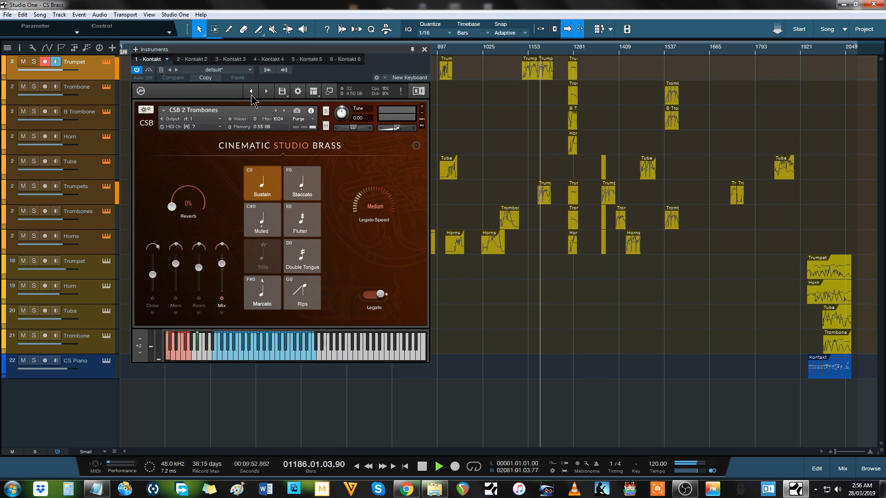
left_click(252, 94)
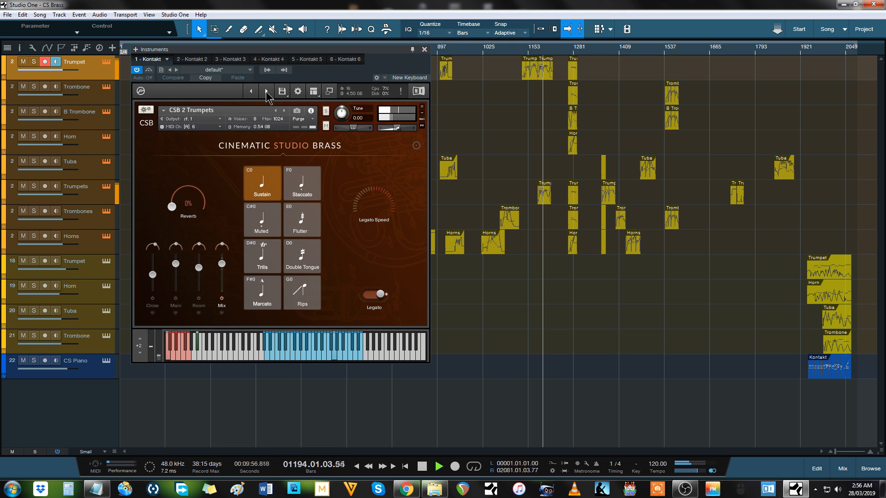
left_click(266, 91)
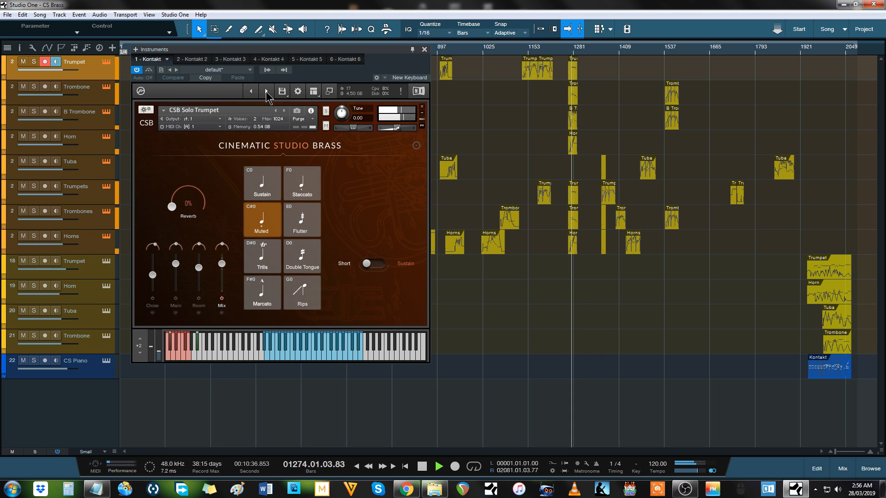
Follow the muted passage through the Solo Trombone, Solo Bass Trombone, 2 Trumpets, 2 Trombones and 4 Horns patches
left_click(266, 92)
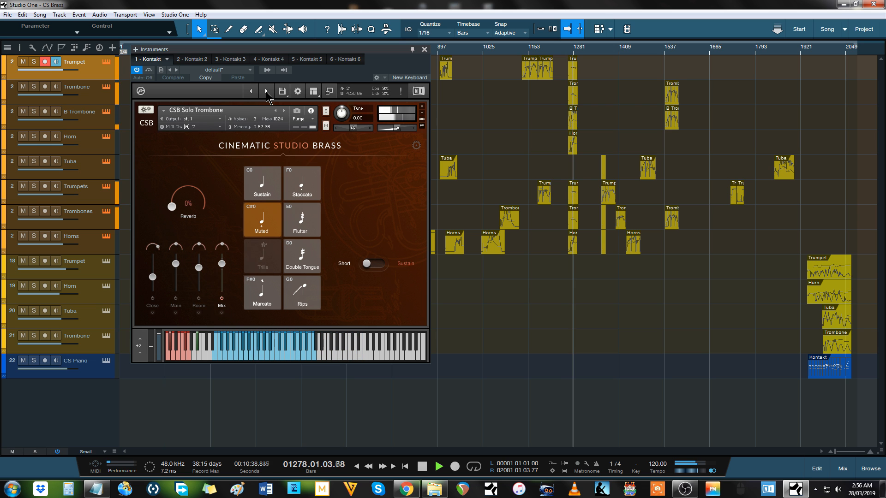
left_click(266, 92)
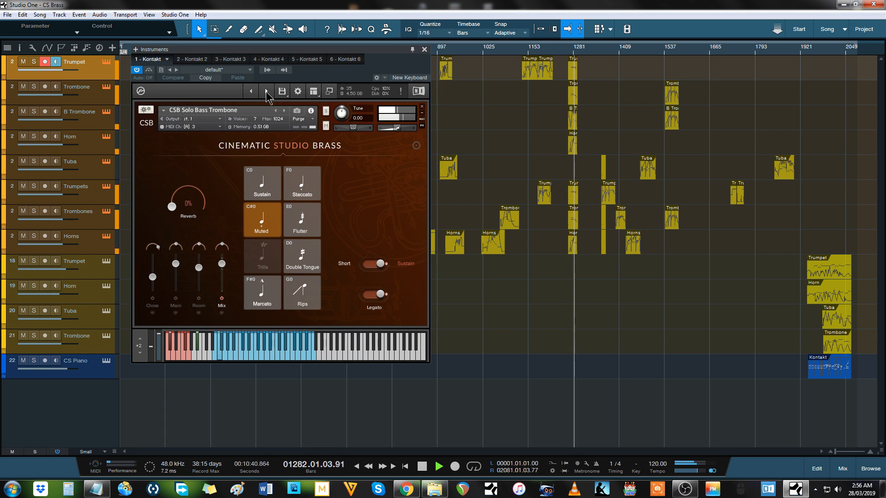
left_click(266, 91)
left_click(266, 92)
left_click(266, 92)
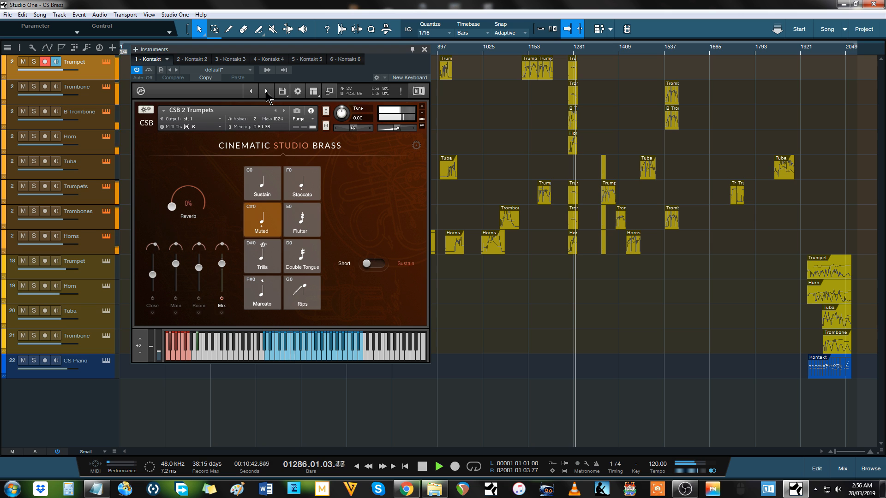
left_click(266, 92)
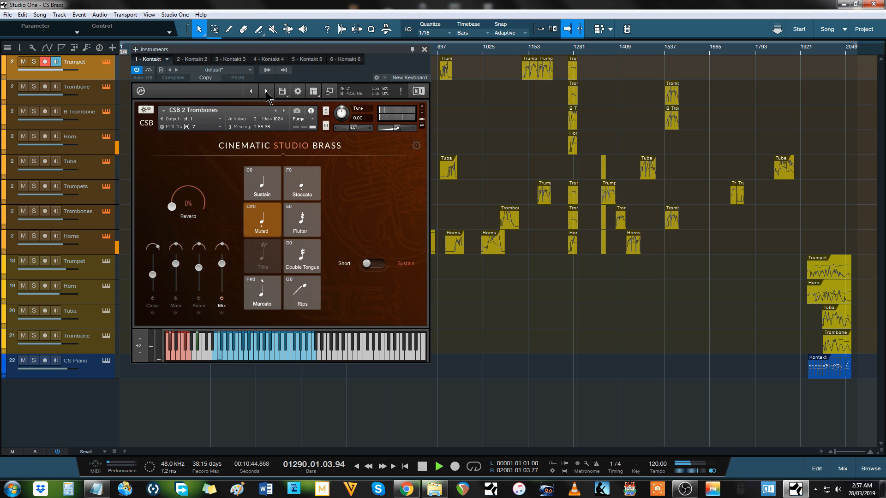
left_click(266, 92)
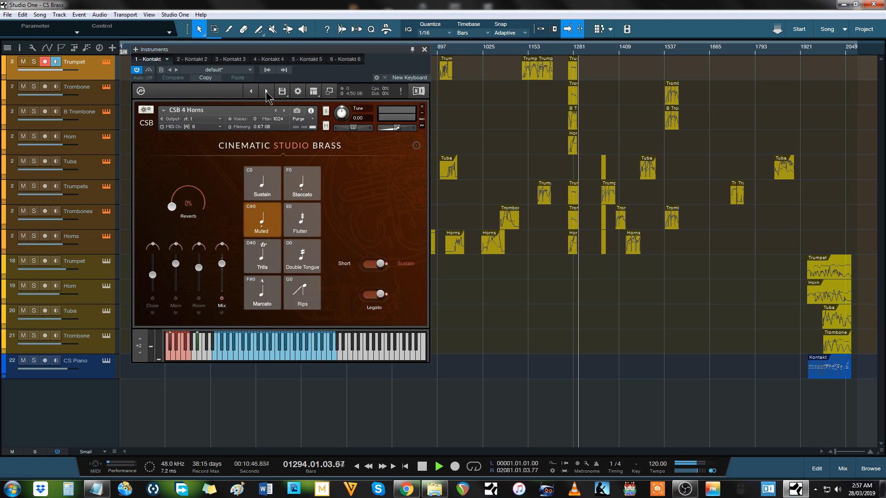
Go back to CSB 2 Trumpets and view the 2 Trombones and 4 Horns patches in turn during playback
left_click(250, 91)
left_click(251, 91)
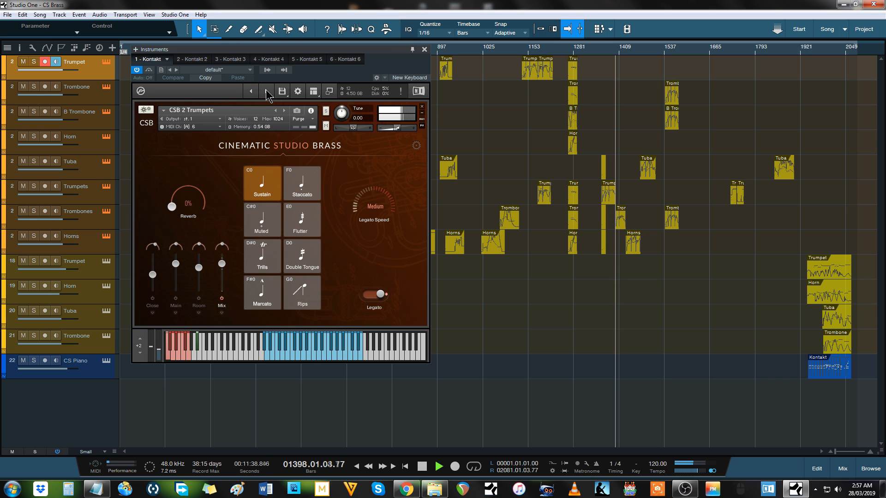
left_click(266, 91)
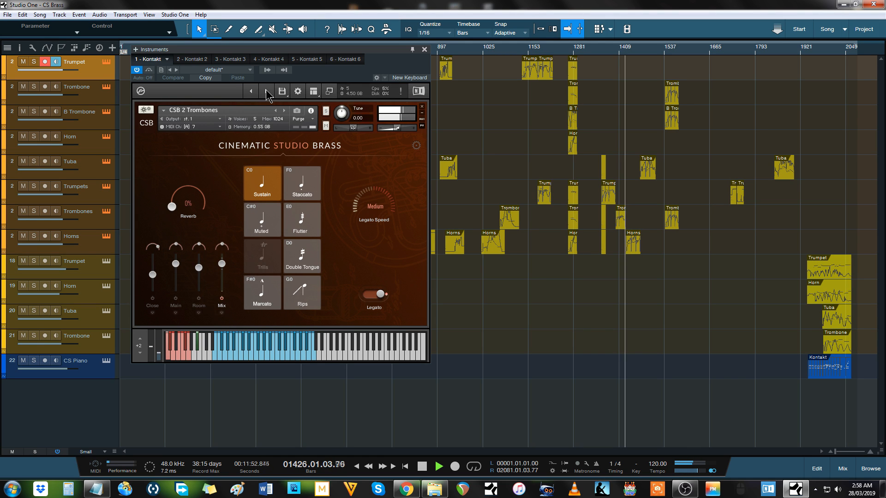
left_click(266, 92)
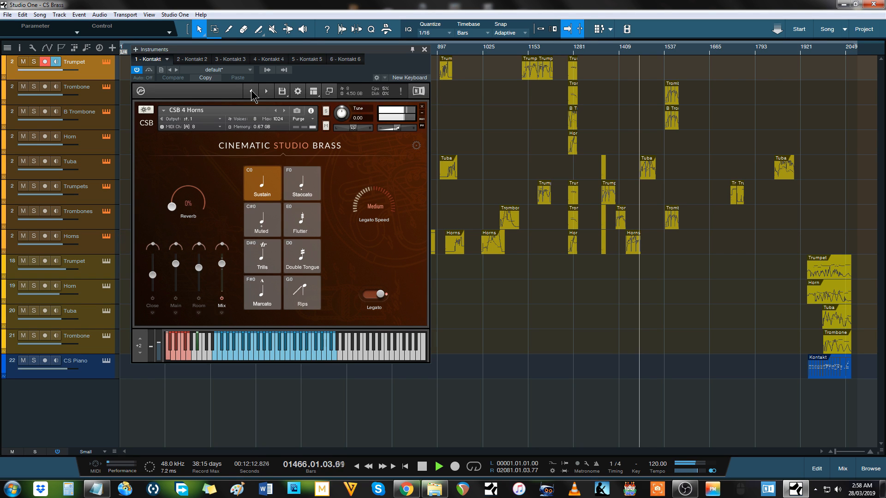
Page back to Solo Tuba, Solo Bass Trombone and Solo Trombone, view CSB 2 Trumpets, and return to CSB Solo Tuba
left_click(251, 91)
left_click(251, 91)
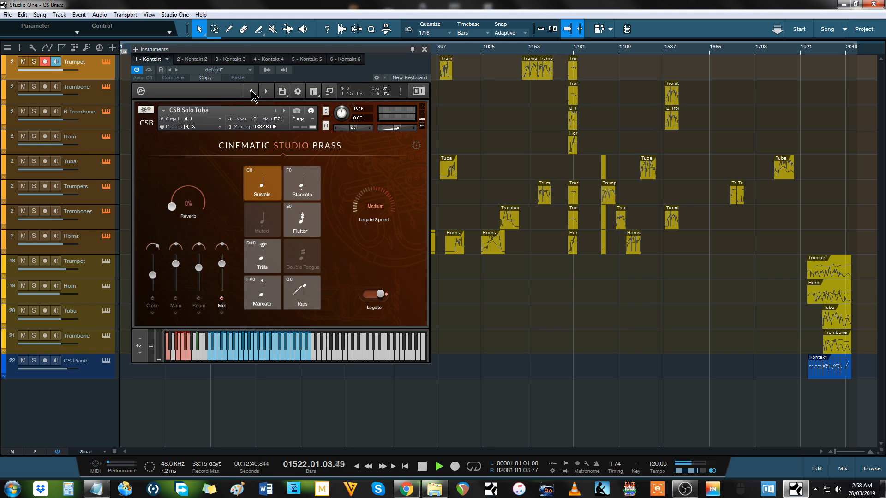
left_click(250, 91)
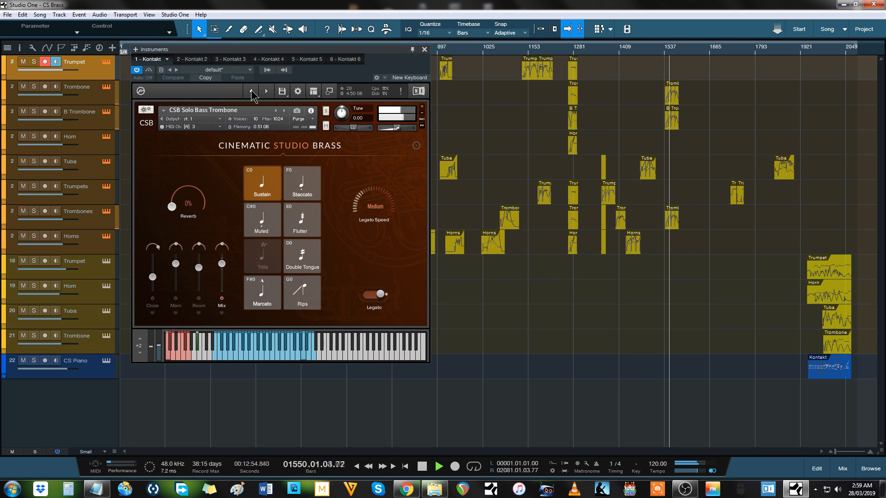
left_click(251, 91)
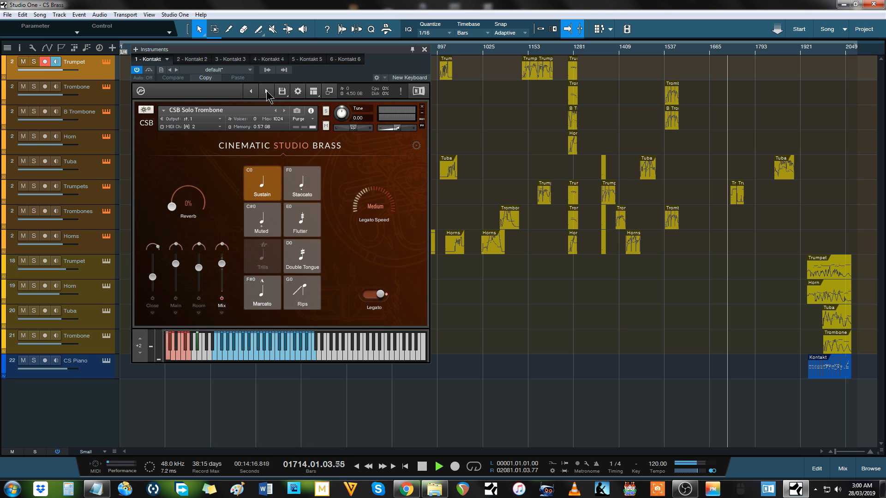
left_click(267, 90)
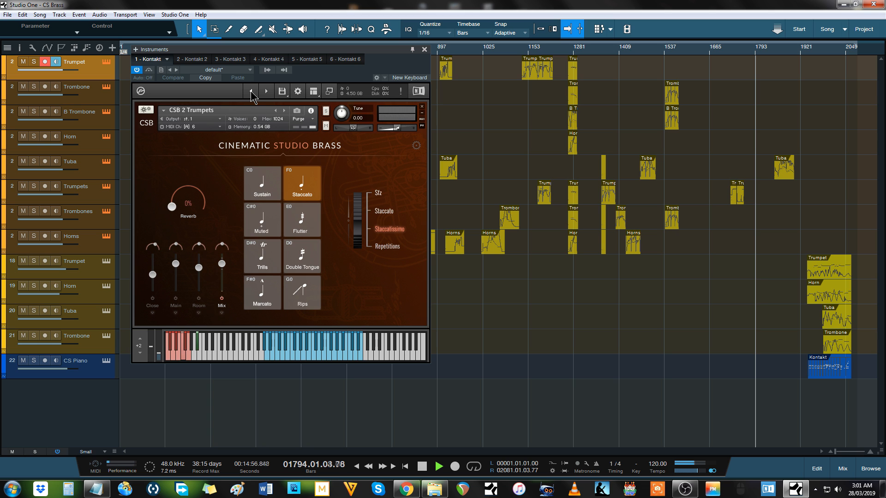
left_click(251, 91)
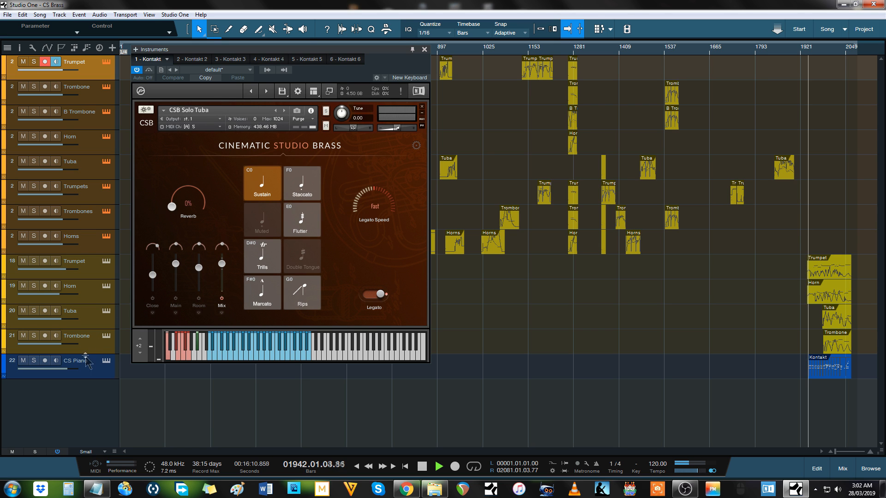
Show the CS Piano track's instrument, view those of Trumpet 18, Horn 19, Tuba 20 and Trombone 21, and return to Trumpet 18
left_click(88, 372)
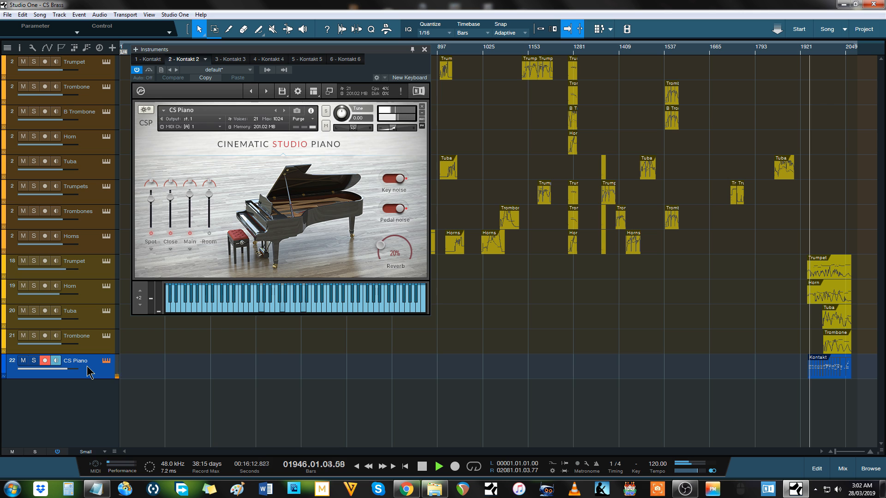
left_click(90, 272)
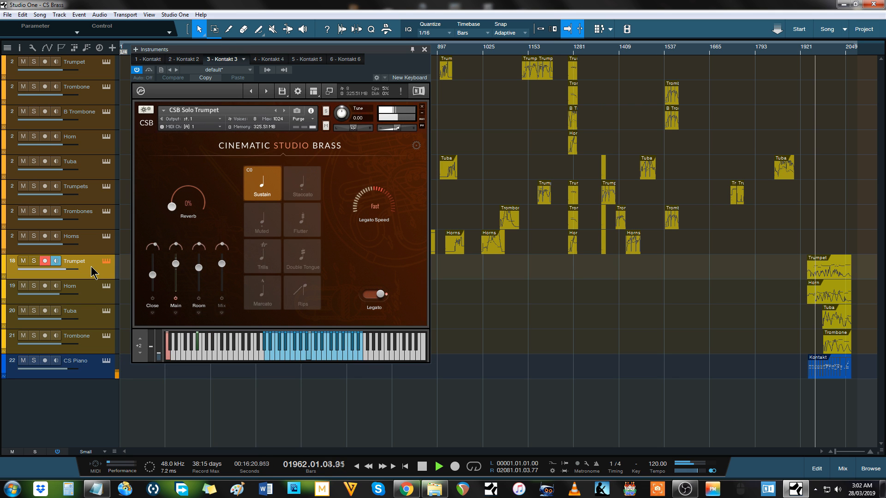
left_click(90, 292)
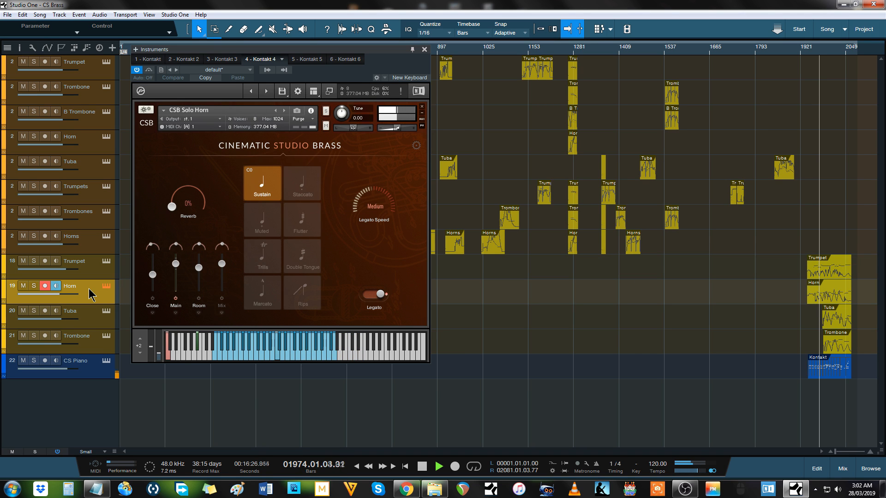
left_click(89, 320)
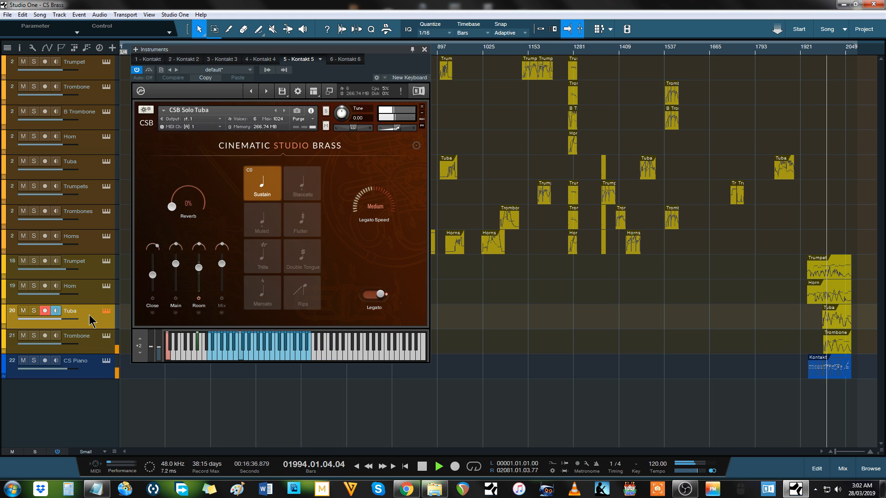
left_click(91, 345)
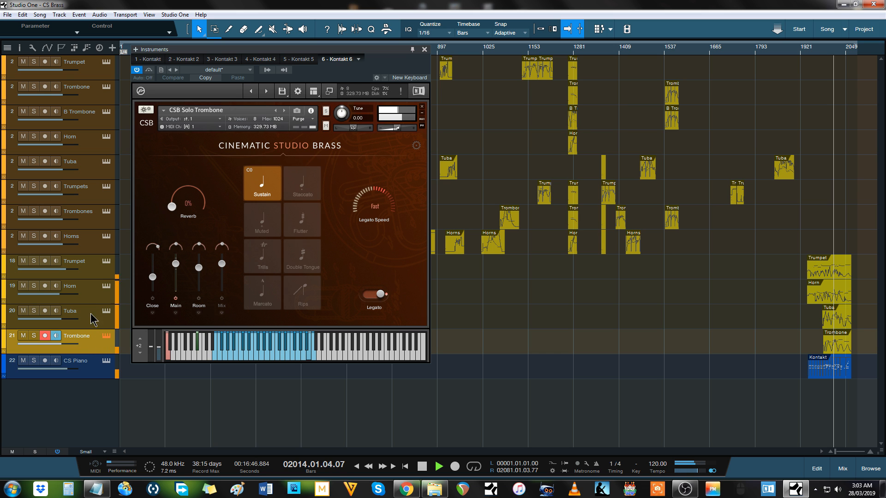
left_click(88, 267)
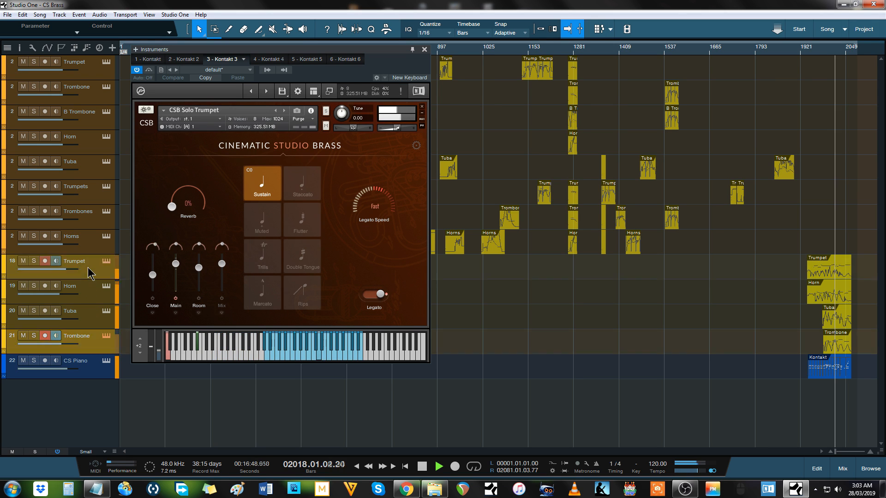